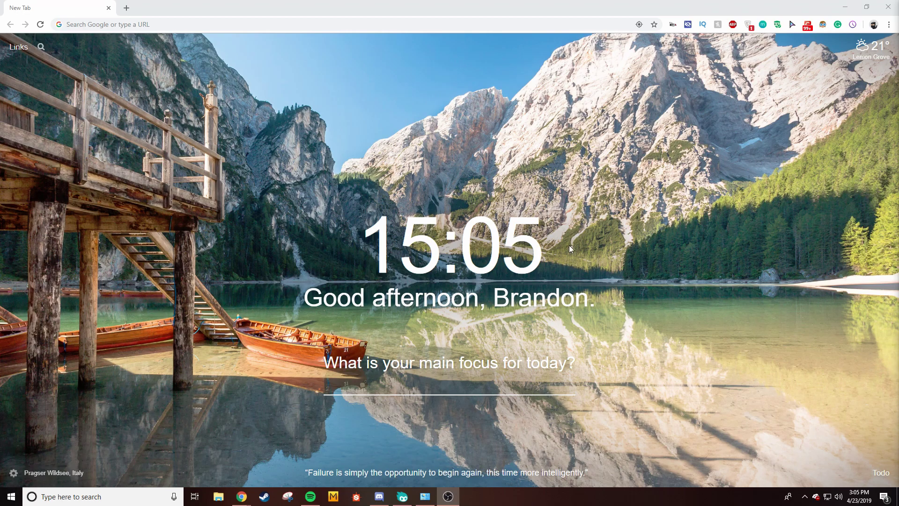
Search Google for "dcs world" from the Chrome address bar
{"action": "left_click", "coordinate": [357, 22]}
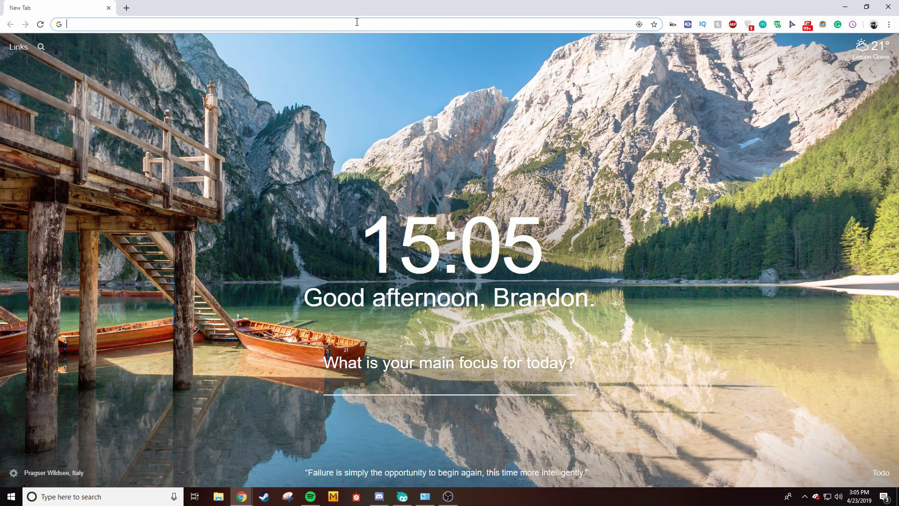
{"action": "type", "text": "dcs world"}
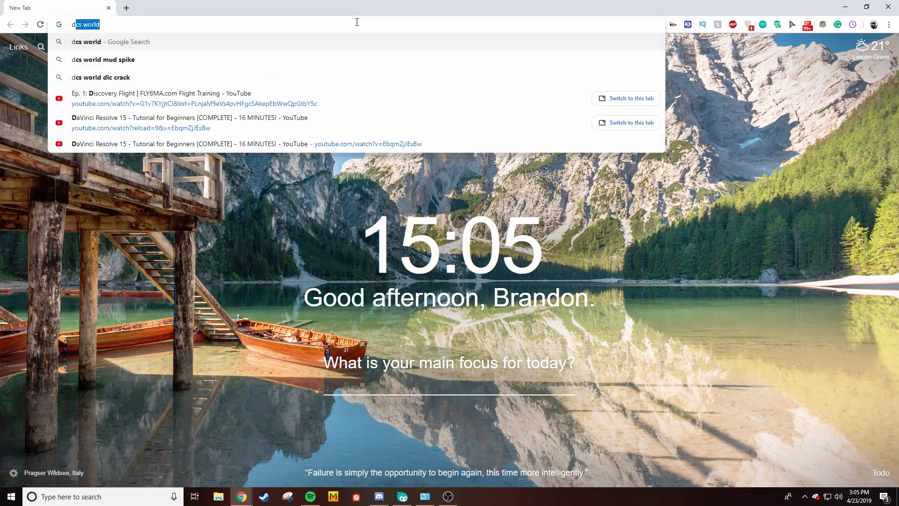
{"action": "key", "text": "Return"}
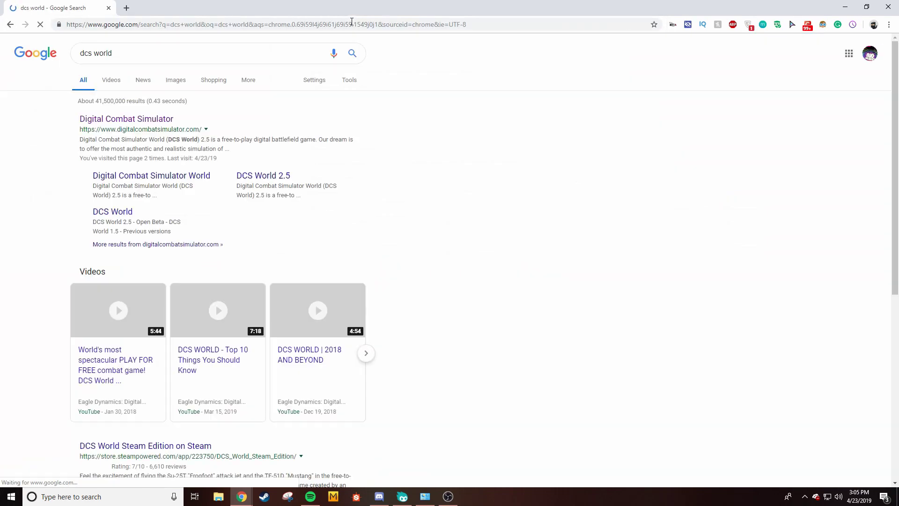
Open the Digital Combat Simulator site and go to its DCS World downloads page
{"action": "left_click", "coordinate": [150, 124]}
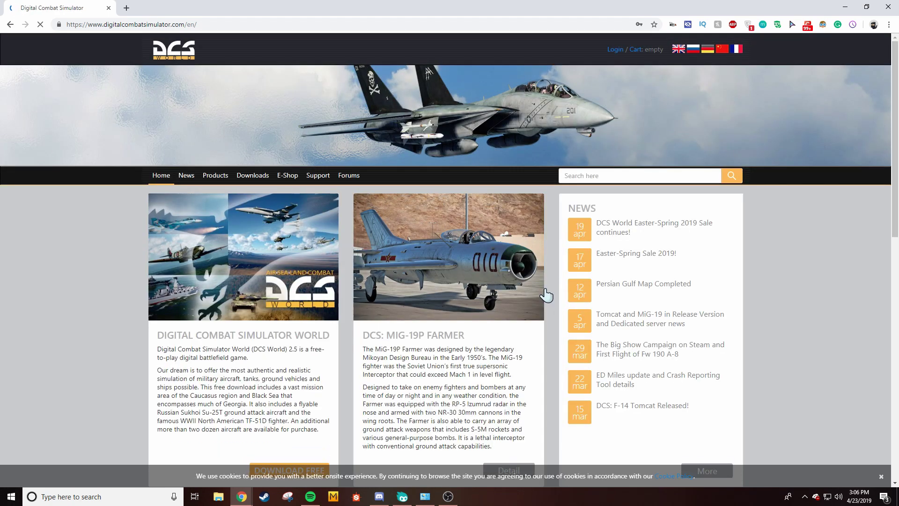
{"action": "mouse_move", "coordinate": [253, 175]}
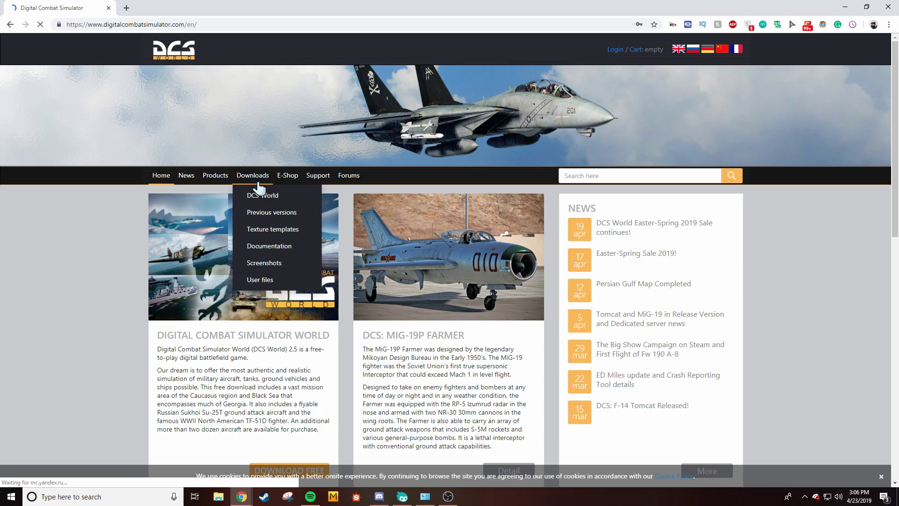
{"action": "left_click", "coordinate": [251, 191]}
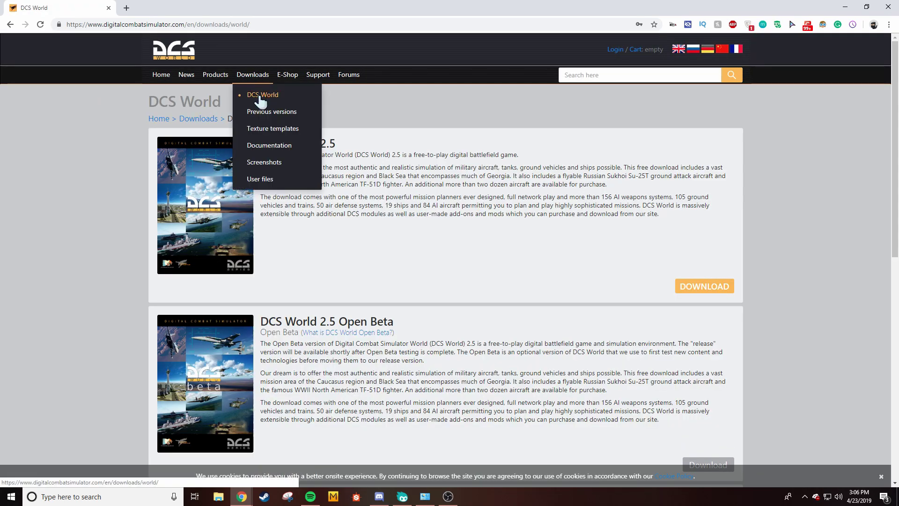
Open the User Files page and browse the file type list without changing it
{"action": "left_click", "coordinate": [264, 181]}
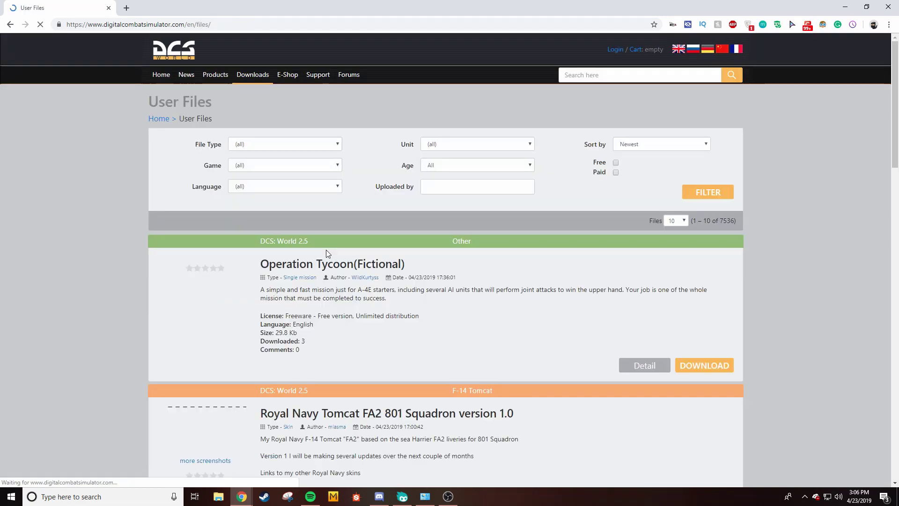
{"action": "left_click", "coordinate": [307, 144]}
{"action": "left_click", "coordinate": [362, 121]}
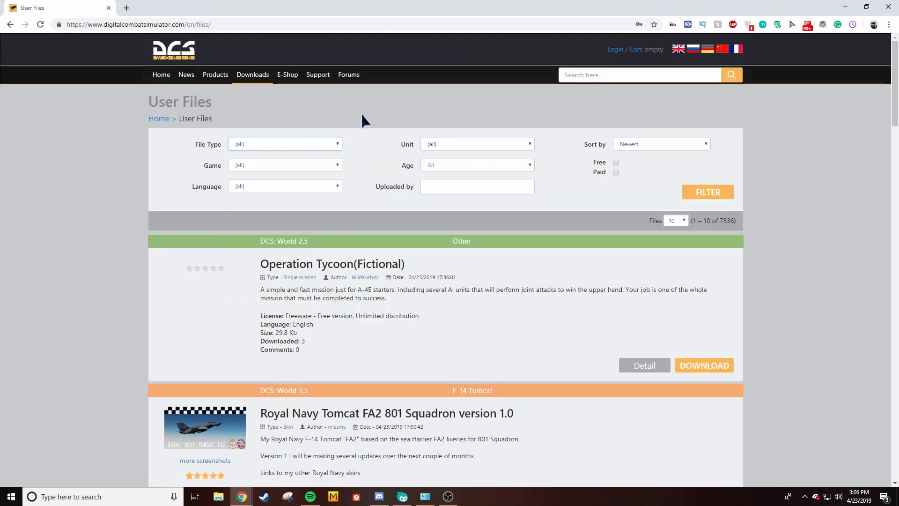
{"action": "left_click", "coordinate": [335, 148]}
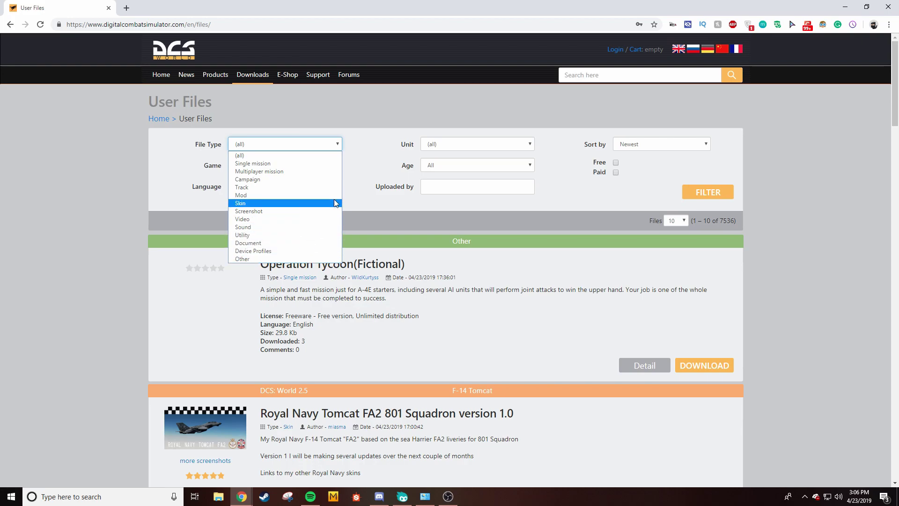
{"action": "left_click", "coordinate": [444, 127]}
Filter the user files to Unit F-15C and File Type Skin
{"action": "left_click", "coordinate": [485, 145]}
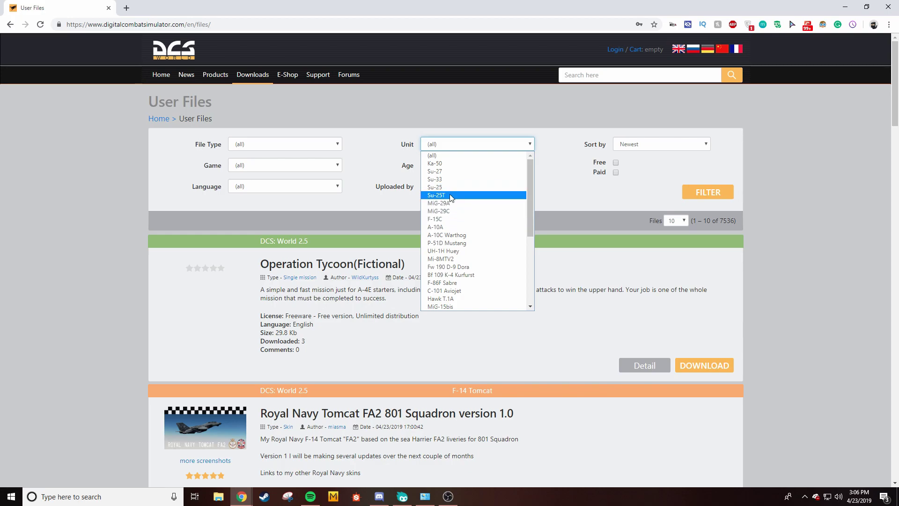
{"action": "left_click", "coordinate": [442, 219]}
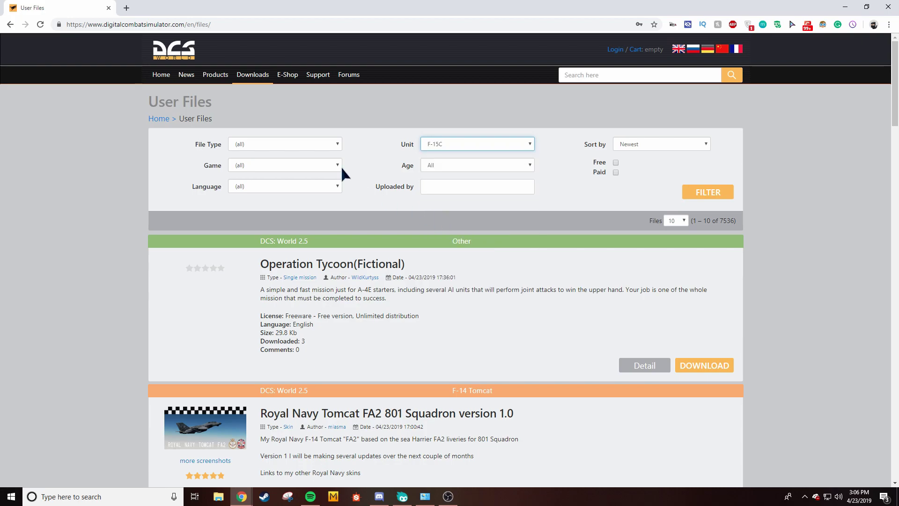
{"action": "left_click", "coordinate": [291, 148]}
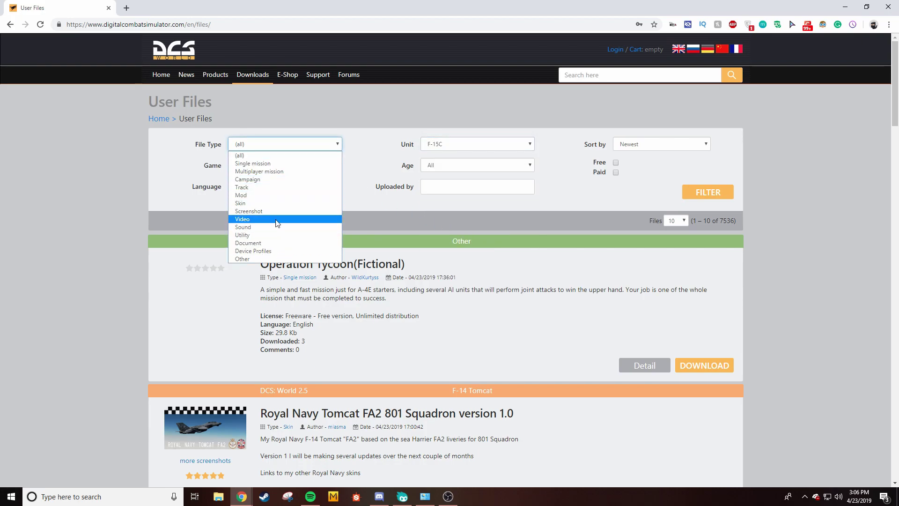
{"action": "left_click", "coordinate": [272, 203]}
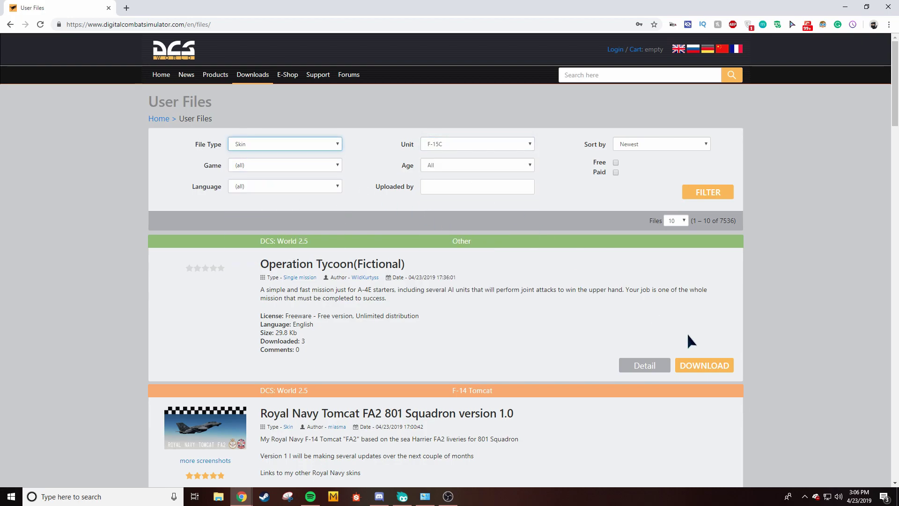
{"action": "left_click", "coordinate": [706, 195]}
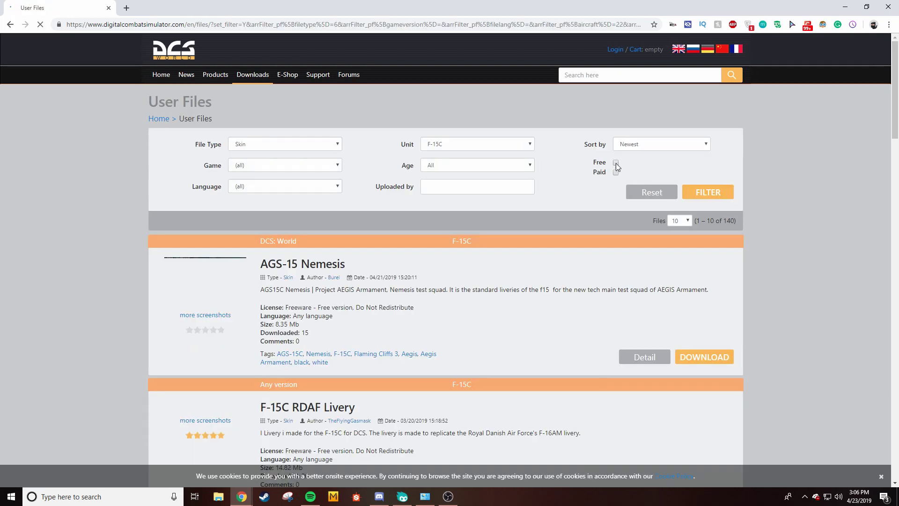
Limit results to free files, find the Erusean Woodland skin on page 2 and download it
{"action": "left_click", "coordinate": [615, 163]}
{"action": "scroll", "coordinate": [305, 271], "scroll_direction": "down", "scroll_amount": 2}
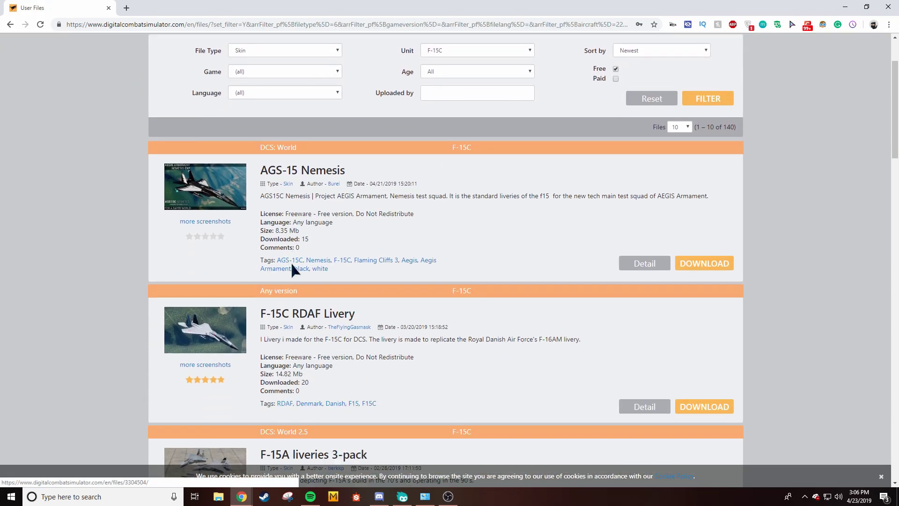
{"action": "scroll", "coordinate": [291, 270], "scroll_direction": "down", "scroll_amount": 2}
{"action": "scroll", "coordinate": [290, 271], "scroll_direction": "down", "scroll_amount": 1}
{"action": "scroll", "coordinate": [288, 271], "scroll_direction": "down", "scroll_amount": 2}
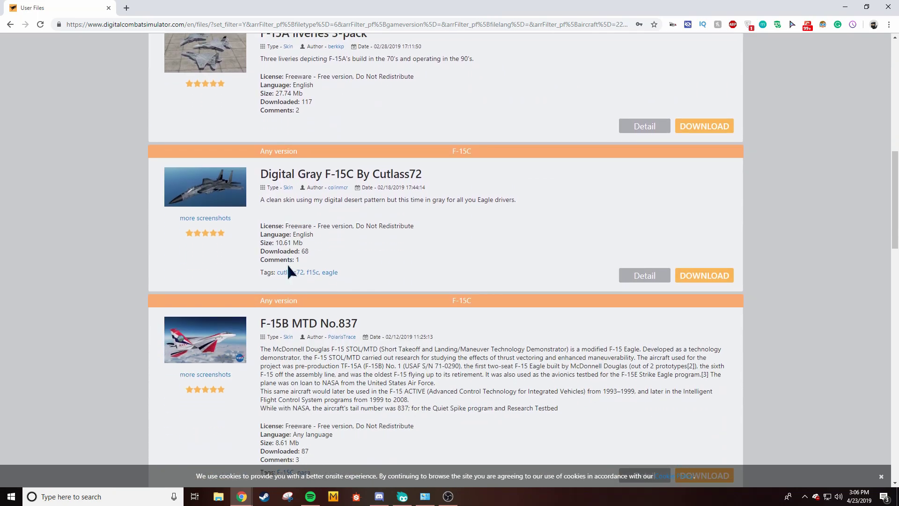
{"action": "scroll", "coordinate": [289, 270], "scroll_direction": "down", "scroll_amount": 1}
{"action": "scroll", "coordinate": [288, 271], "scroll_direction": "down", "scroll_amount": 1}
{"action": "scroll", "coordinate": [289, 271], "scroll_direction": "down", "scroll_amount": 3}
{"action": "scroll", "coordinate": [288, 271], "scroll_direction": "down", "scroll_amount": 2}
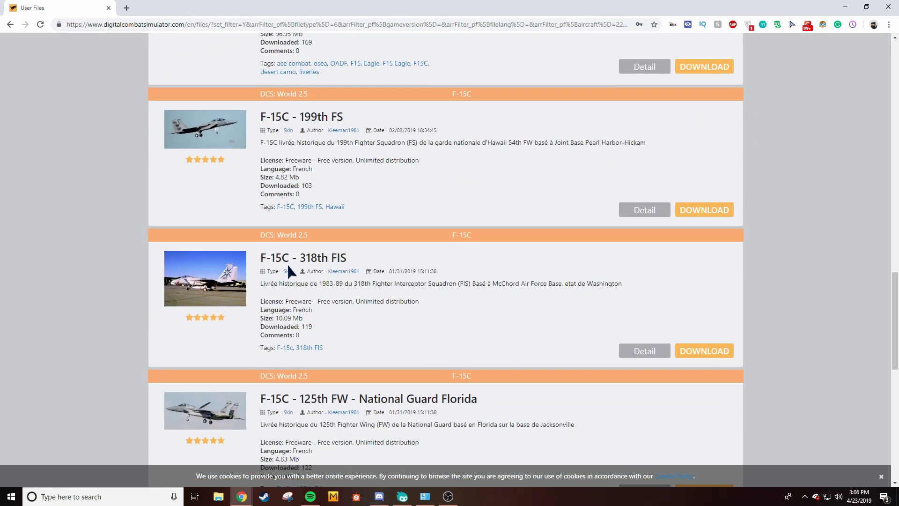
{"action": "scroll", "coordinate": [288, 270], "scroll_direction": "down", "scroll_amount": 1}
{"action": "scroll", "coordinate": [289, 270], "scroll_direction": "down", "scroll_amount": 3}
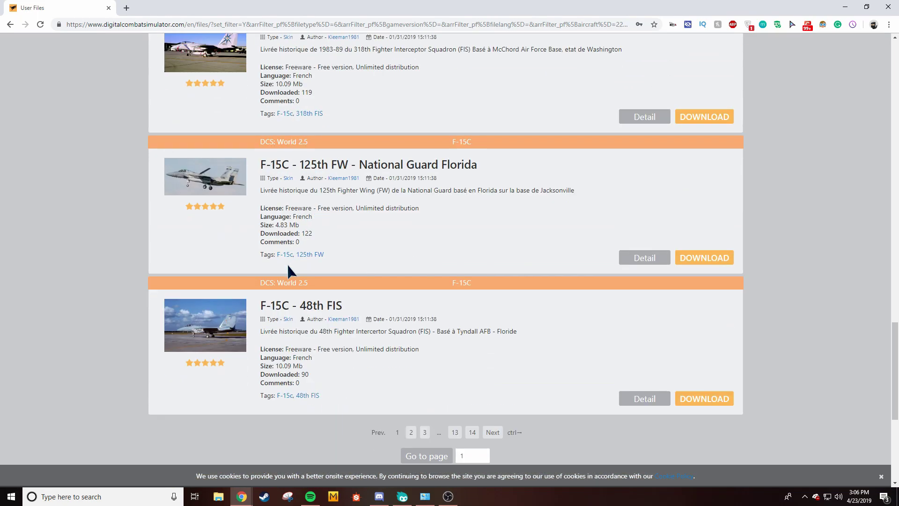
{"action": "left_click", "coordinate": [411, 432]}
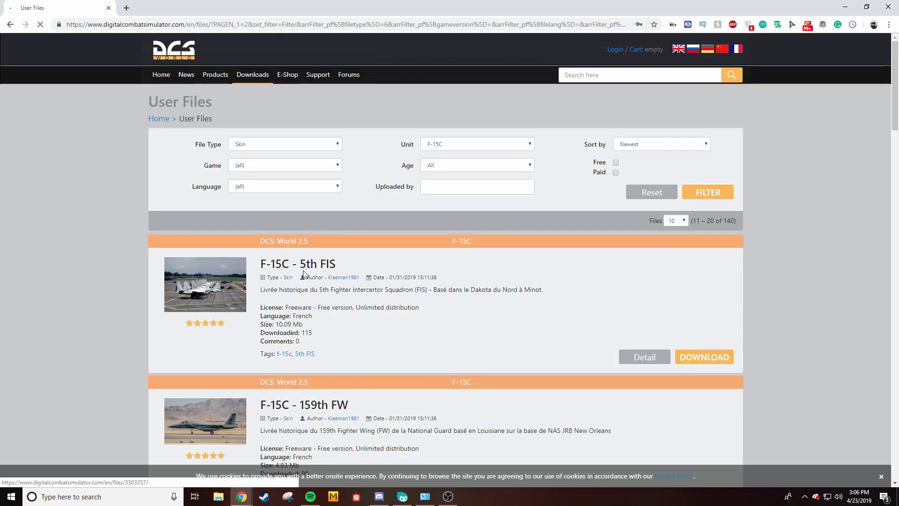
{"action": "scroll", "coordinate": [303, 271], "scroll_direction": "down", "scroll_amount": 1}
{"action": "scroll", "coordinate": [304, 272], "scroll_direction": "down", "scroll_amount": 2}
{"action": "scroll", "coordinate": [305, 272], "scroll_direction": "down", "scroll_amount": 3}
{"action": "scroll", "coordinate": [305, 272], "scroll_direction": "down", "scroll_amount": 3}
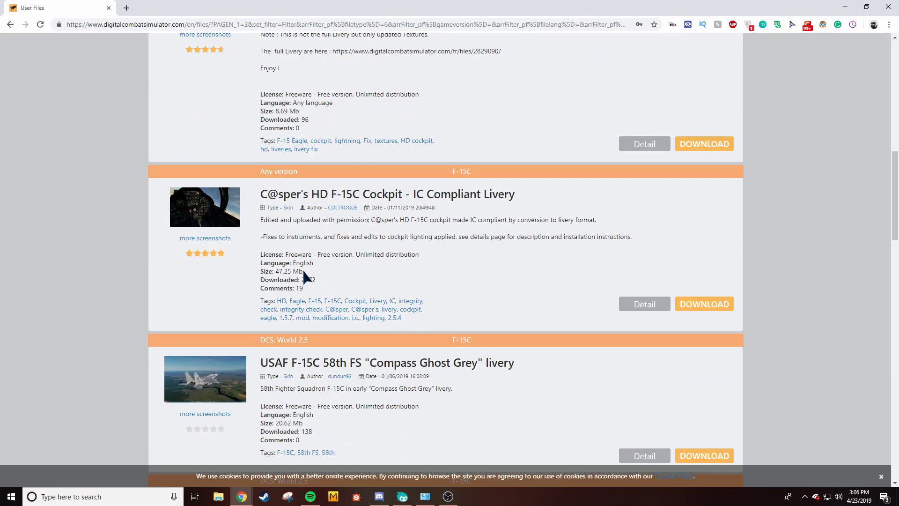
{"action": "scroll", "coordinate": [306, 270], "scroll_direction": "down", "scroll_amount": 3}
{"action": "scroll", "coordinate": [307, 271], "scroll_direction": "up", "scroll_amount": 2}
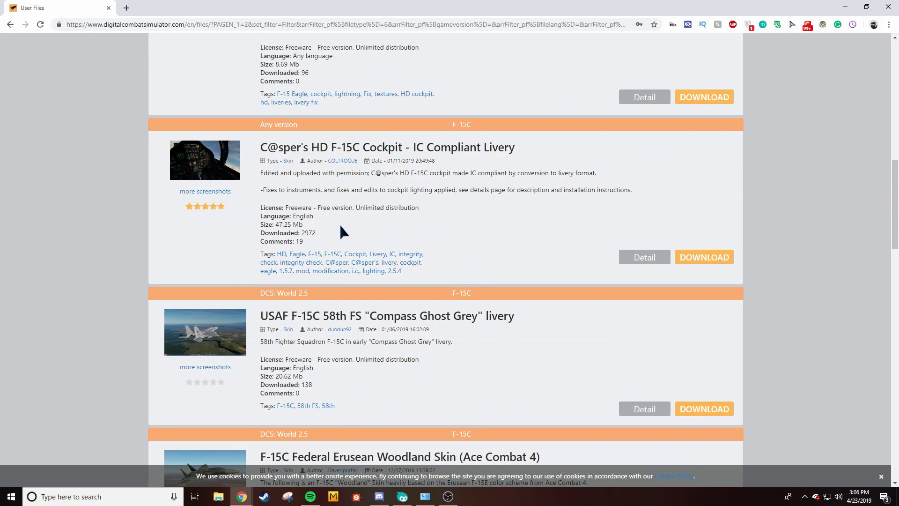
{"action": "scroll", "coordinate": [371, 319], "scroll_direction": "down", "scroll_amount": 2}
{"action": "scroll", "coordinate": [371, 321], "scroll_direction": "down", "scroll_amount": 1}
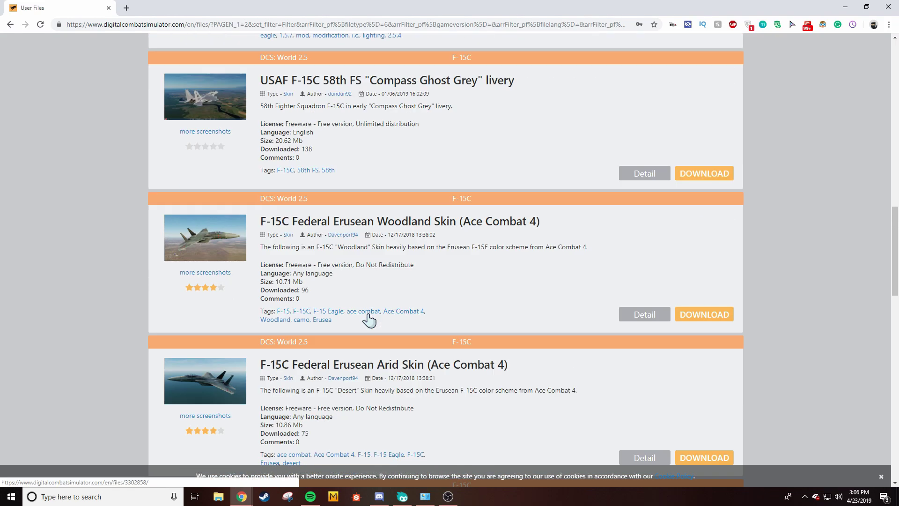
{"action": "scroll", "coordinate": [358, 298], "scroll_direction": "down", "scroll_amount": 1}
{"action": "scroll", "coordinate": [357, 297], "scroll_direction": "down", "scroll_amount": 2}
{"action": "scroll", "coordinate": [320, 238], "scroll_direction": "up", "scroll_amount": 3}
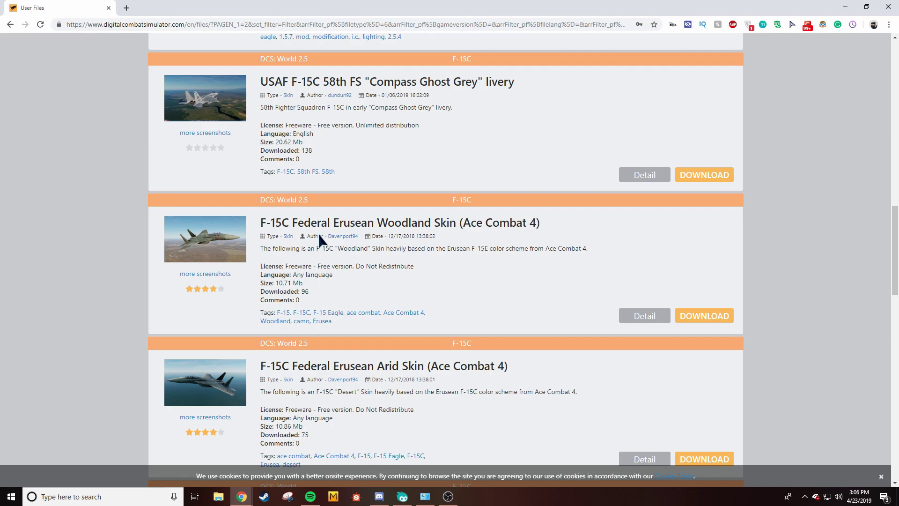
{"action": "left_click", "coordinate": [319, 224]}
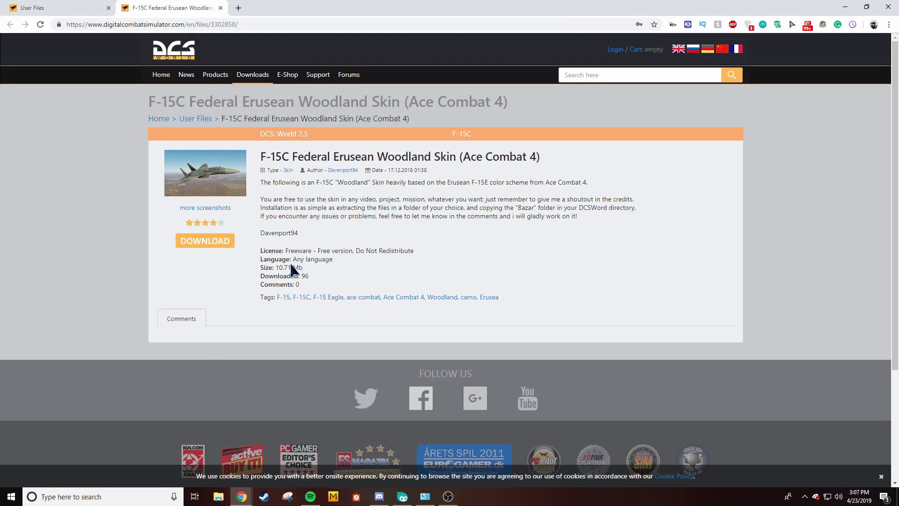
{"action": "left_click", "coordinate": [202, 242]}
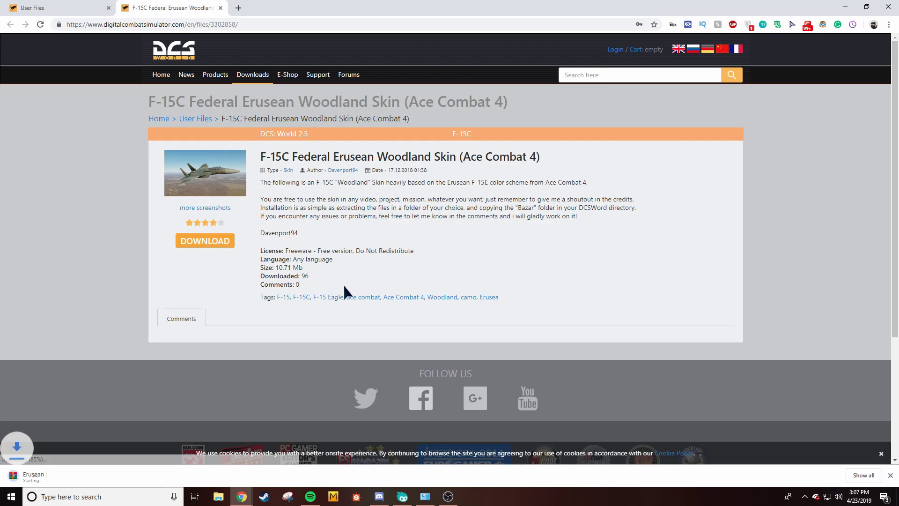
Browse File Explorer to the Steam steamapps common folder on the Mustang (D:) drive
{"action": "left_click", "coordinate": [219, 496]}
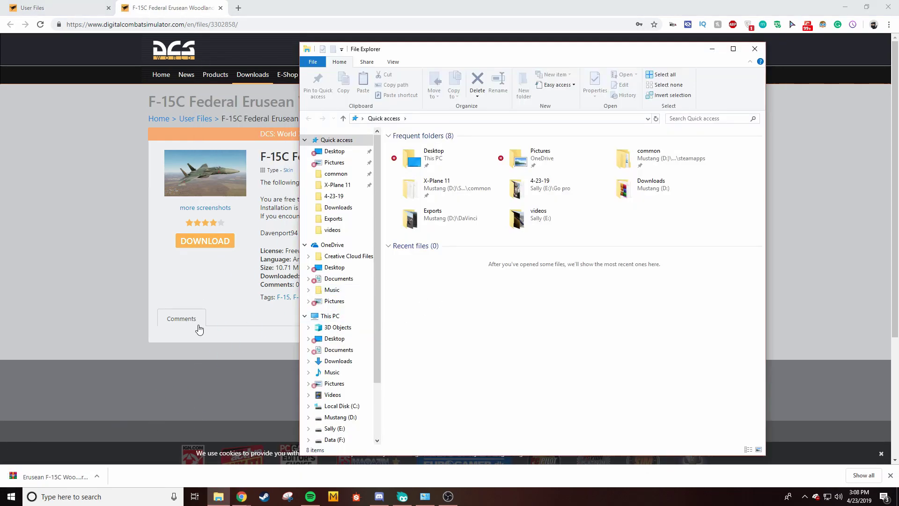
{"action": "scroll", "coordinate": [356, 295], "scroll_direction": "down", "scroll_amount": 2}
{"action": "left_click", "coordinate": [341, 376]}
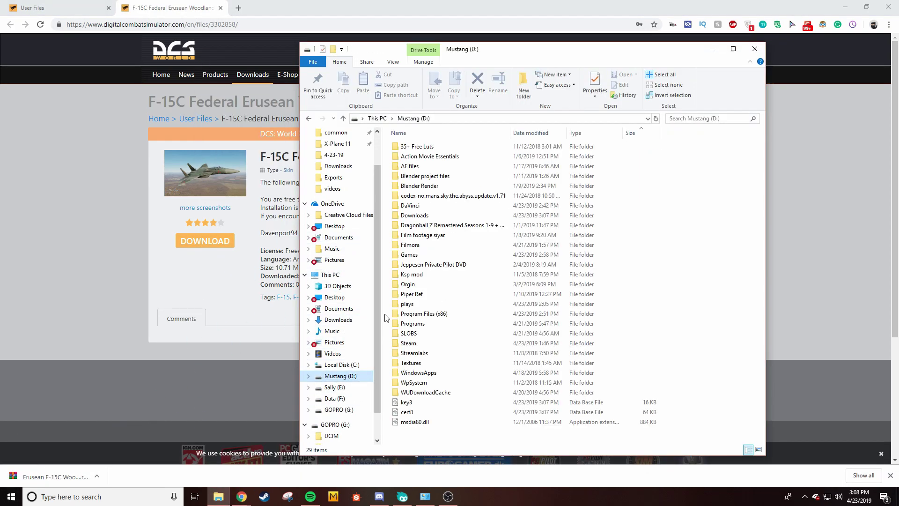
{"action": "double_click", "coordinate": [419, 353]}
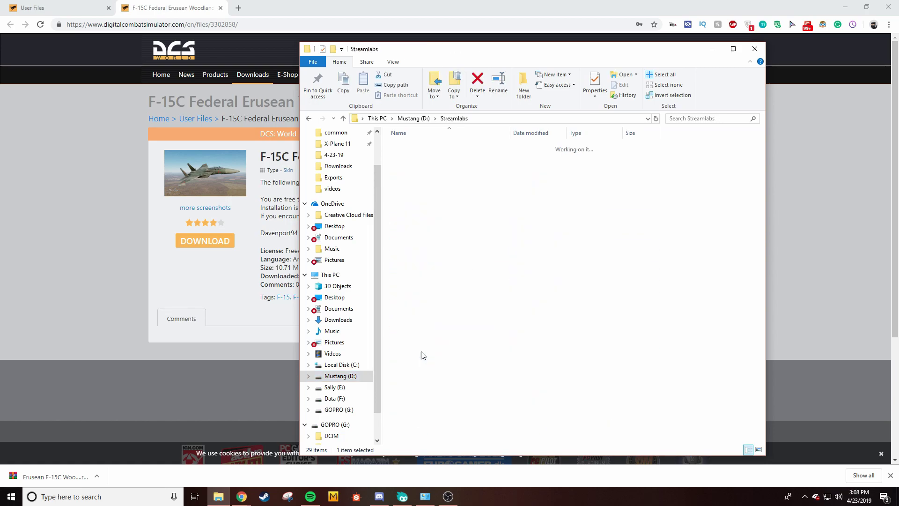
{"action": "key", "text": "alt+Left"}
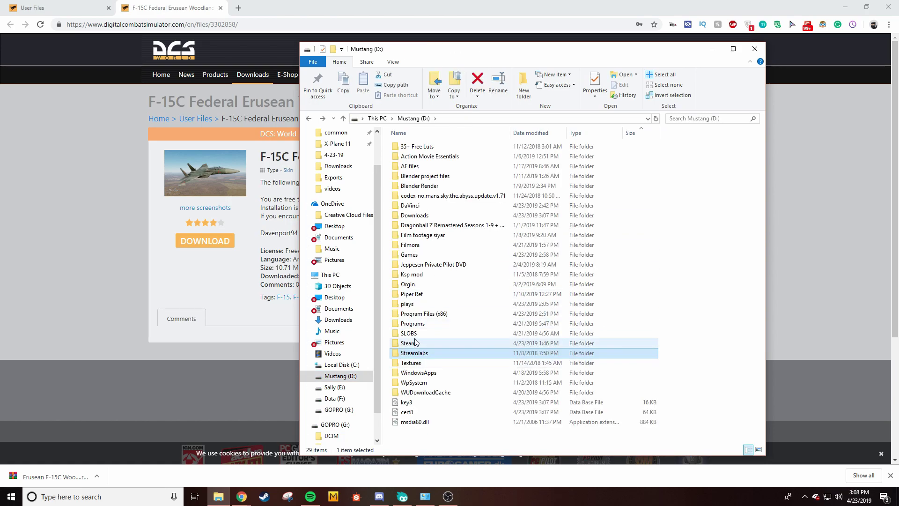
{"action": "double_click", "coordinate": [412, 343]}
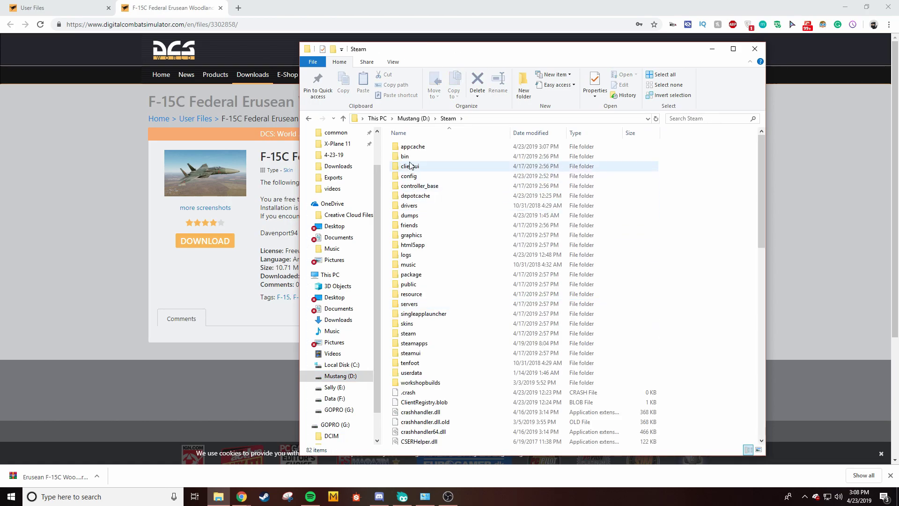
{"action": "double_click", "coordinate": [413, 343]}
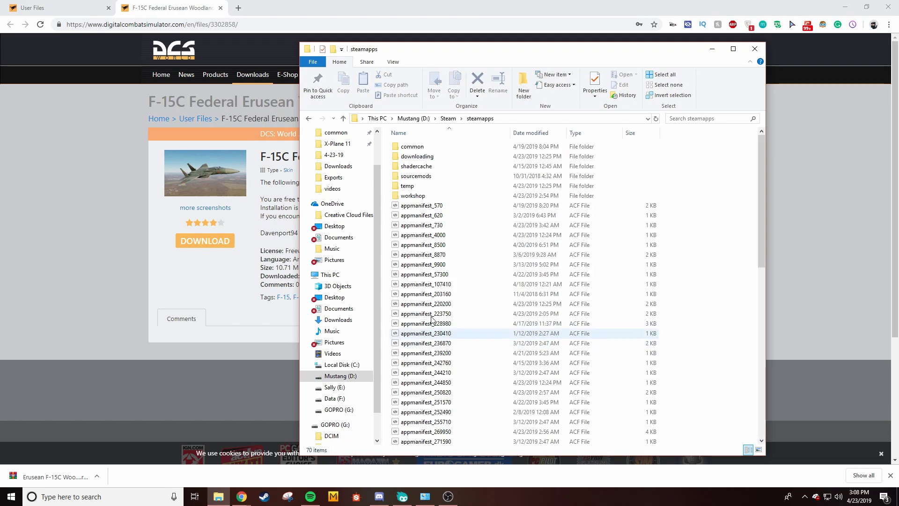
{"action": "double_click", "coordinate": [412, 147]}
{"action": "scroll", "coordinate": [449, 356], "scroll_direction": "down", "scroll_amount": 5}
{"action": "scroll", "coordinate": [428, 348], "scroll_direction": "down", "scroll_amount": 7}
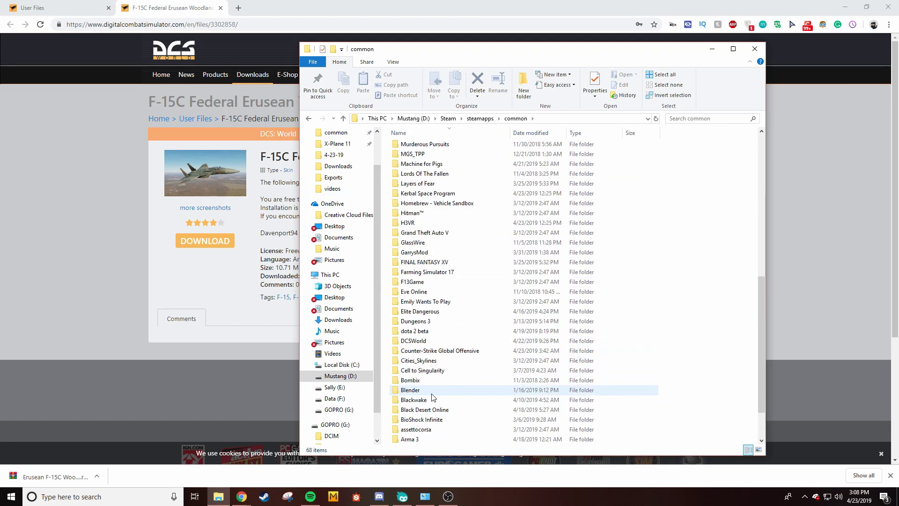
Navigate into DCSWorld Bazar Liveries and open the F-15C folder
{"action": "double_click", "coordinate": [420, 292]}
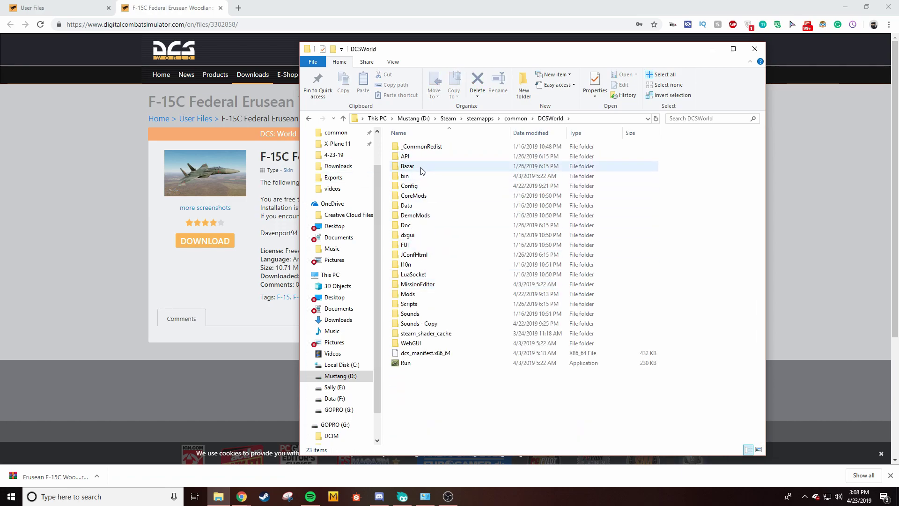
{"action": "double_click", "coordinate": [423, 167]}
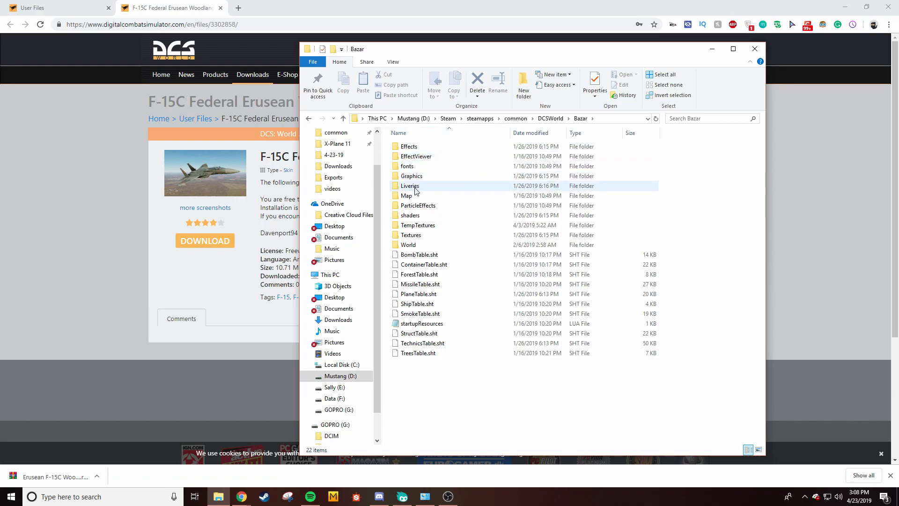
{"action": "double_click", "coordinate": [422, 186]}
{"action": "scroll", "coordinate": [425, 295], "scroll_direction": "down", "scroll_amount": 2}
{"action": "scroll", "coordinate": [421, 338], "scroll_direction": "down", "scroll_amount": 3}
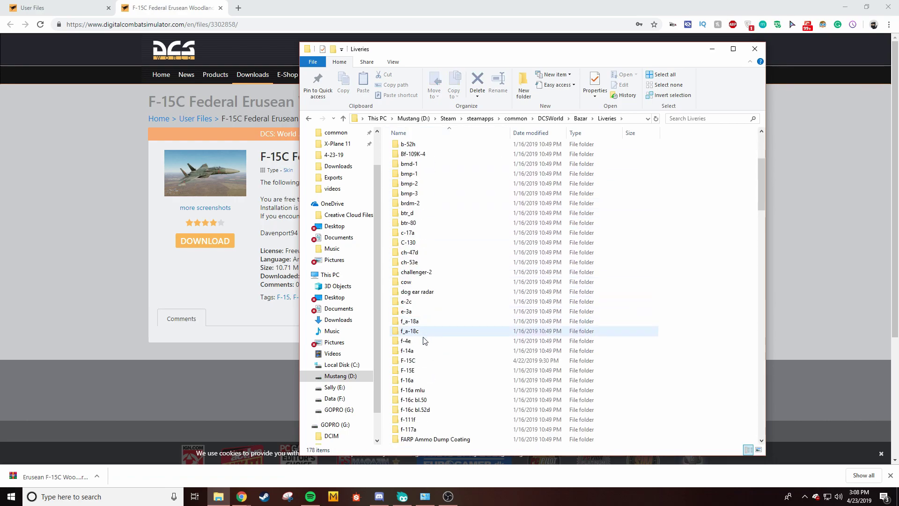
{"action": "double_click", "coordinate": [407, 360]}
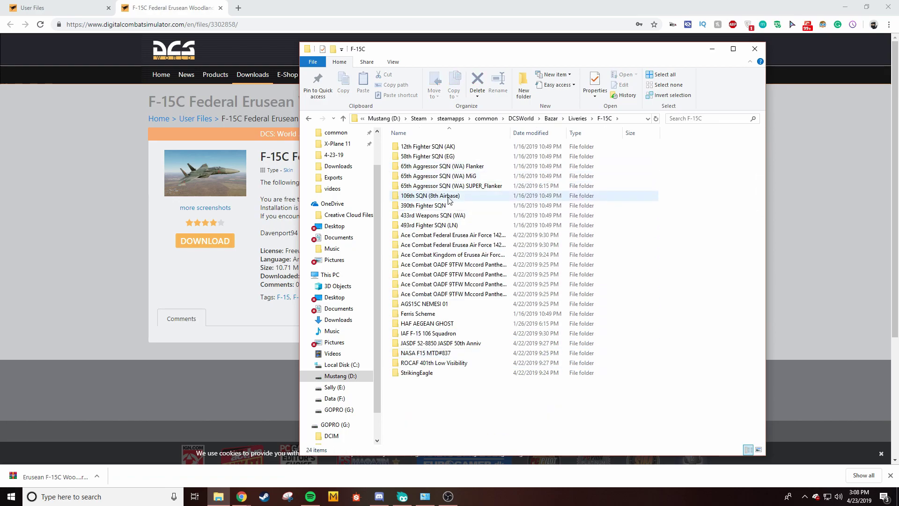
Arrange the F-15C folder beside Downloads and open the downloaded skin archive in WinRAR
{"action": "left_click", "coordinate": [97, 476]}
{"action": "left_click", "coordinate": [116, 448]}
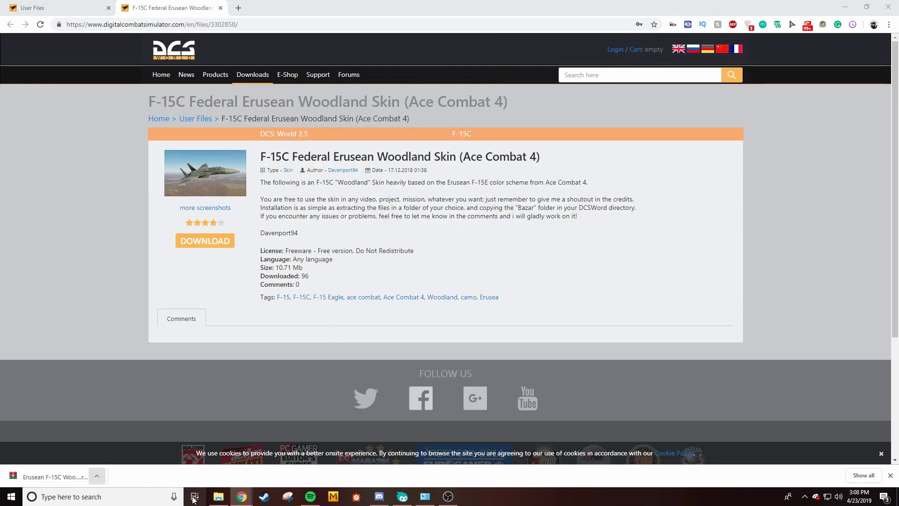
{"action": "left_click", "coordinate": [185, 456]}
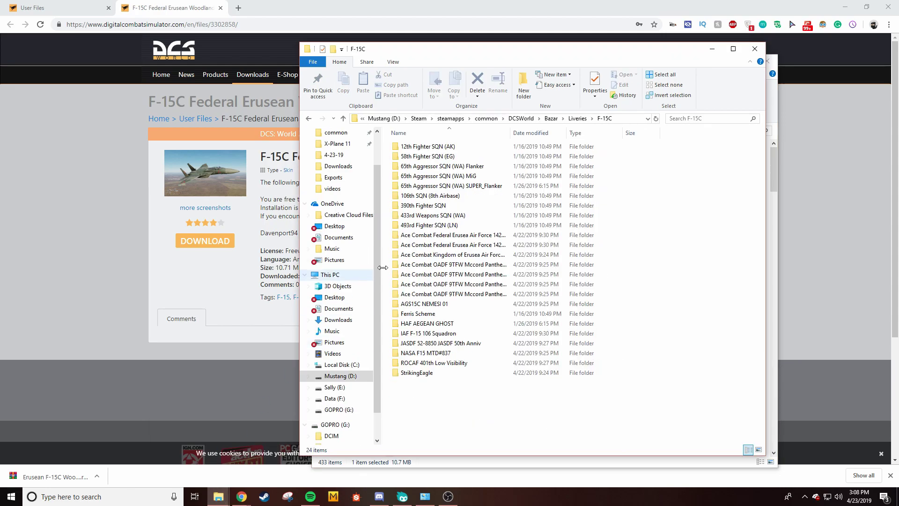
{"action": "left_click_drag", "start_coordinate": [457, 45], "coordinate": [277, 85]}
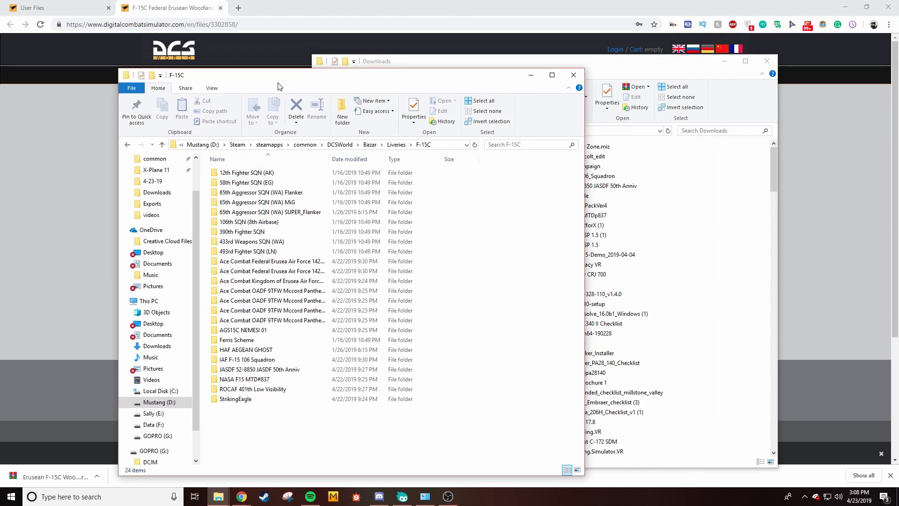
{"action": "left_click", "coordinate": [749, 223]}
{"action": "double_click", "coordinate": [394, 203]}
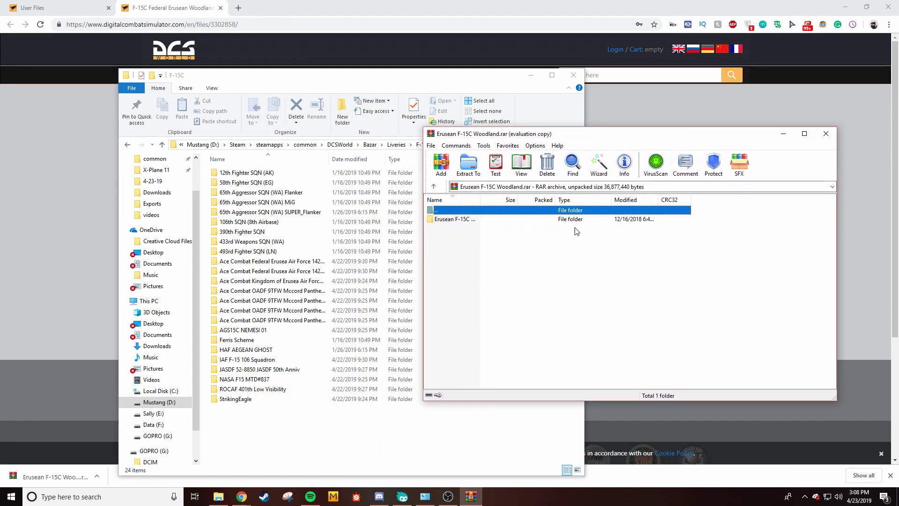
Drag the Erusean F-15C Woodland folder into the F-15C liveries folder, then close WinRAR and the skin page
{"action": "left_click_drag", "start_coordinate": [464, 223], "coordinate": [482, 230]}
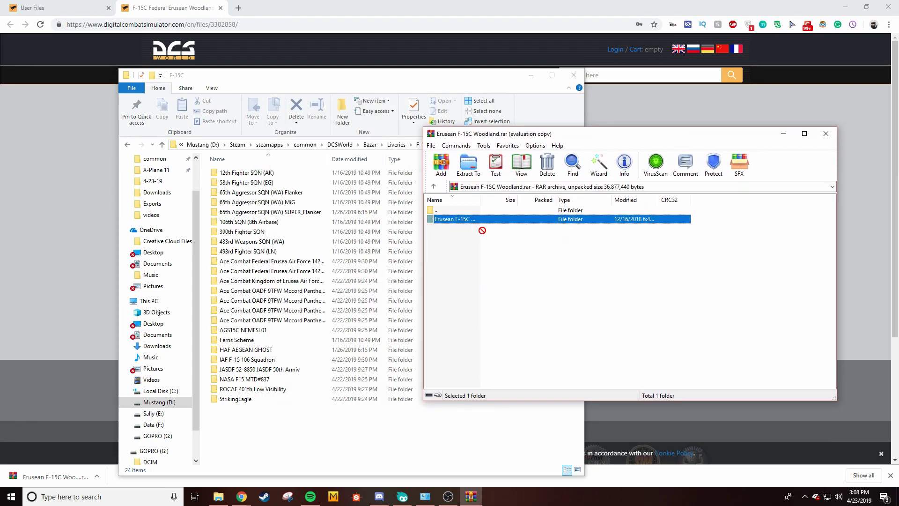
{"action": "left_click_drag", "start_coordinate": [302, 452], "coordinate": [302, 452]}
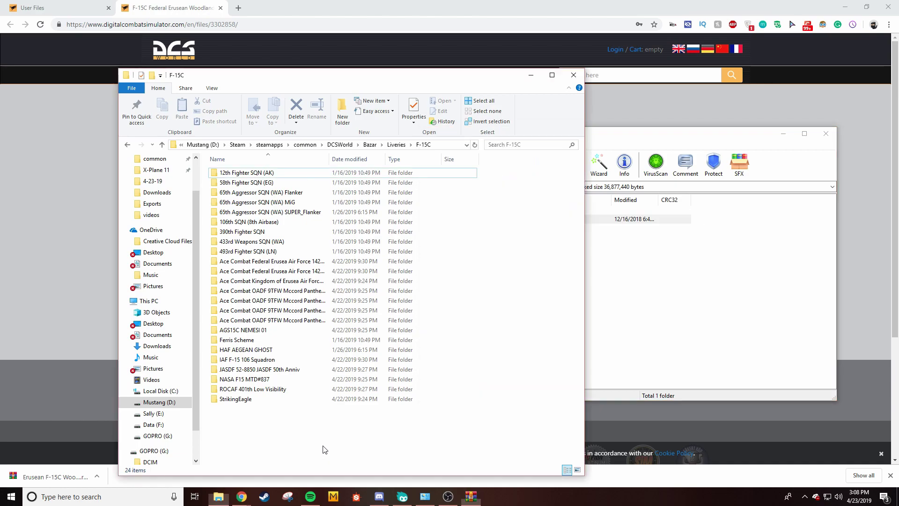
{"action": "left_click", "coordinate": [398, 422]}
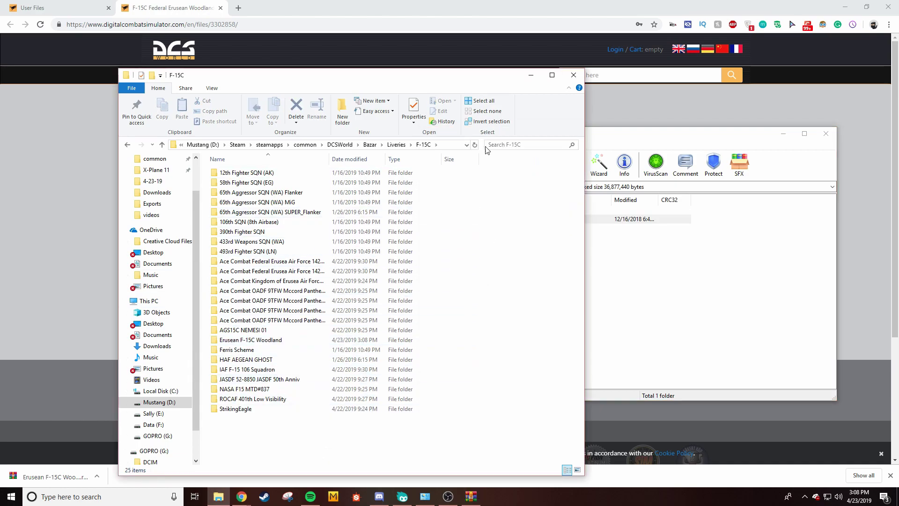
{"action": "left_click", "coordinate": [825, 133]}
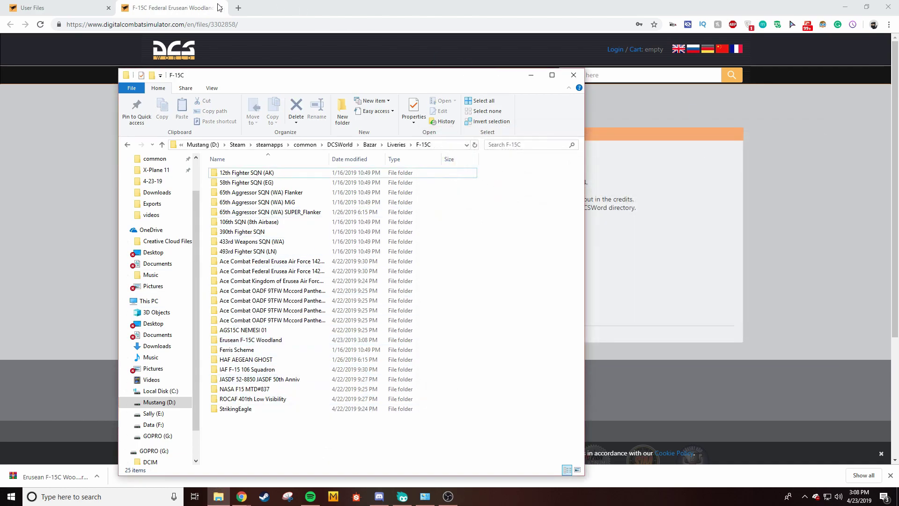
{"action": "left_click", "coordinate": [220, 8]}
Close Chrome, the F-15C folder and Programs and Features, then launch DCS World
{"action": "left_click", "coordinate": [109, 8]}
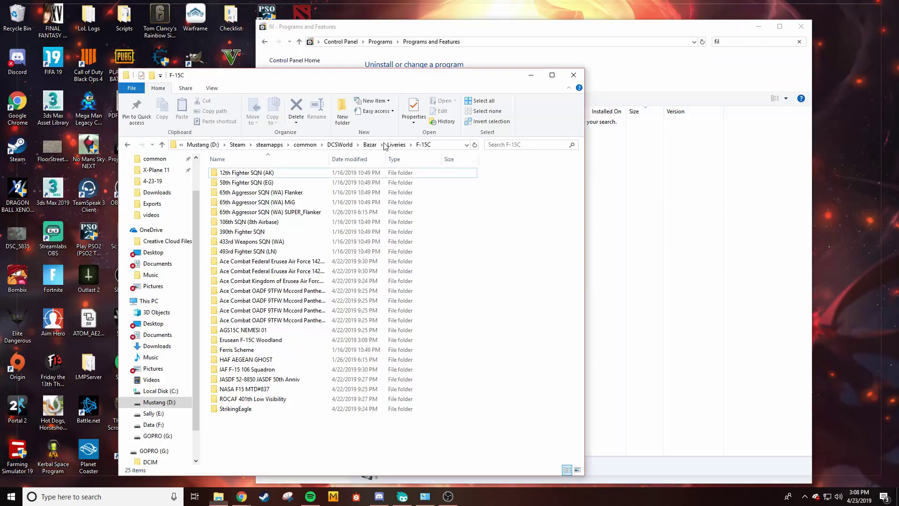
{"action": "left_click", "coordinate": [576, 81]}
{"action": "left_click", "coordinate": [804, 26]}
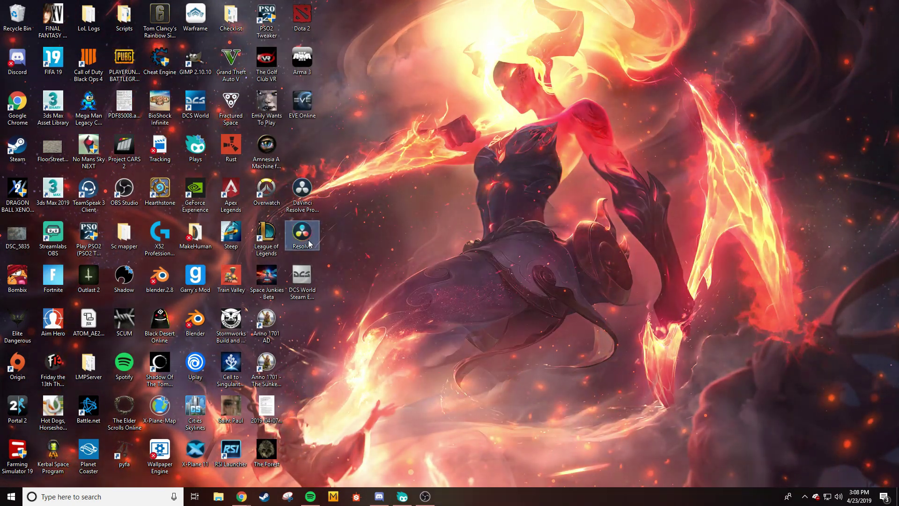
{"action": "double_click", "coordinate": [299, 281]}
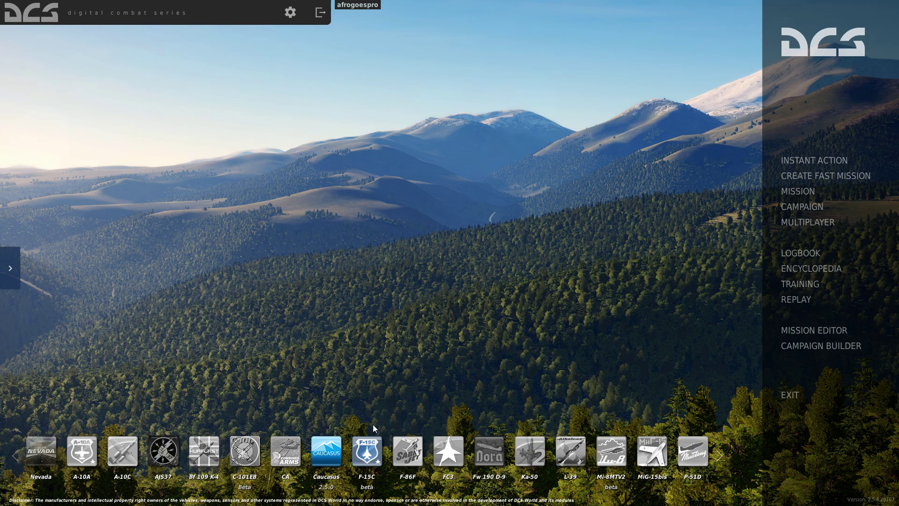
Choose a TPC mission from My Missions and start it with the F-15C
{"action": "left_click", "coordinate": [798, 191]}
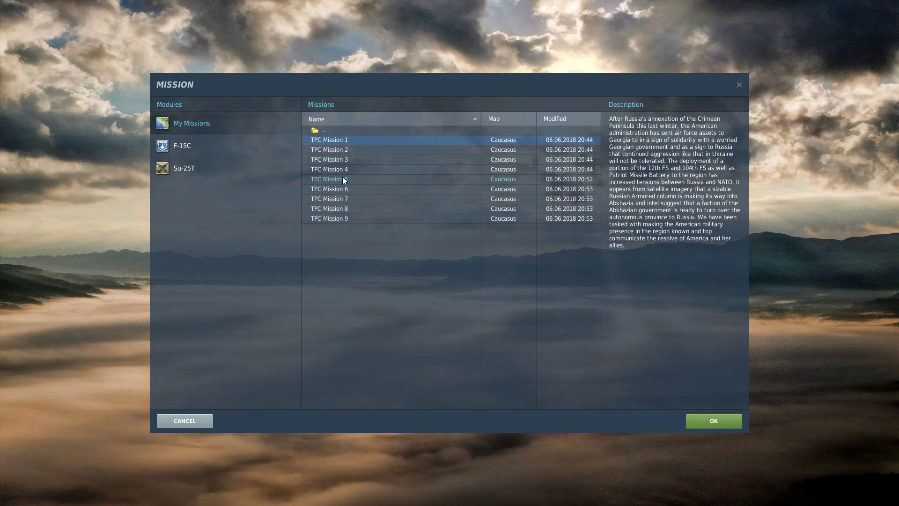
{"action": "left_click", "coordinate": [714, 421]}
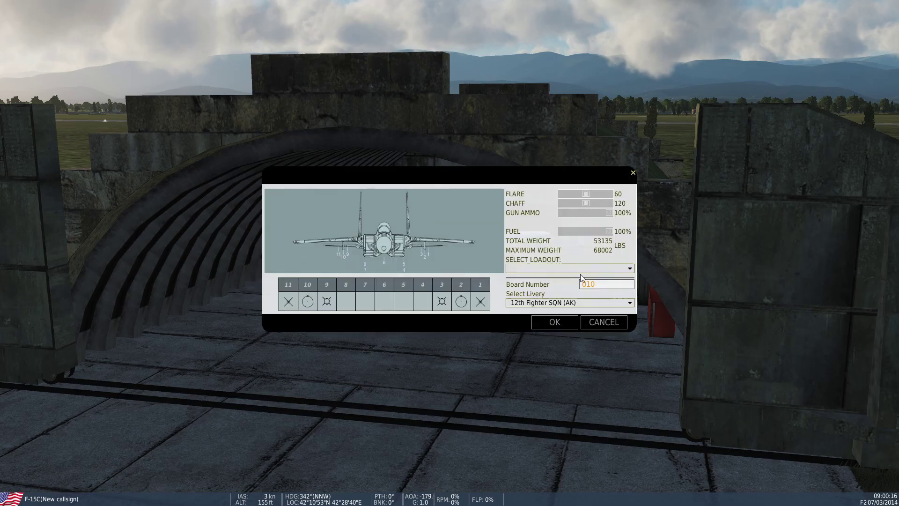
Pick the Ace Combat Kingdom of Erusea livery in Select Livery and apply it to the F-15C
{"action": "left_click_drag", "start_coordinate": [522, 172], "coordinate": [448, 340]}
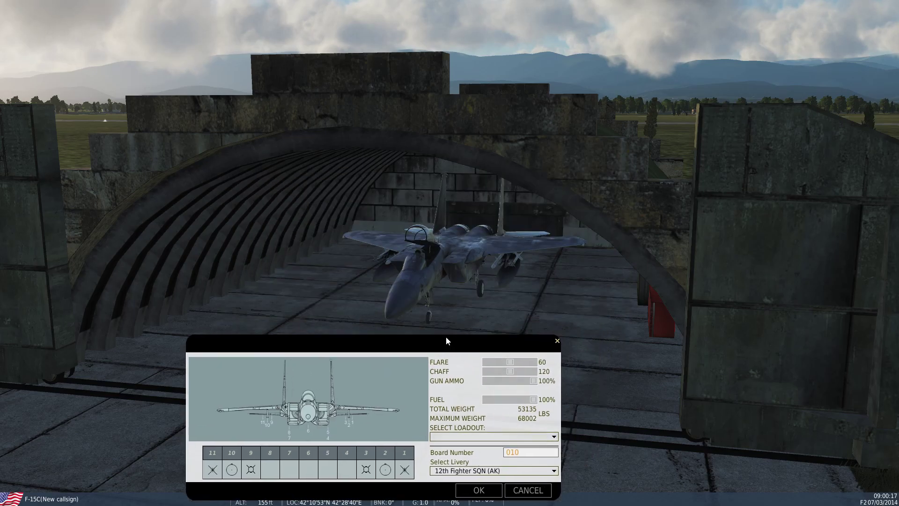
{"action": "left_click", "coordinate": [459, 469]}
{"action": "scroll", "coordinate": [458, 473], "scroll_direction": "down", "scroll_amount": 1}
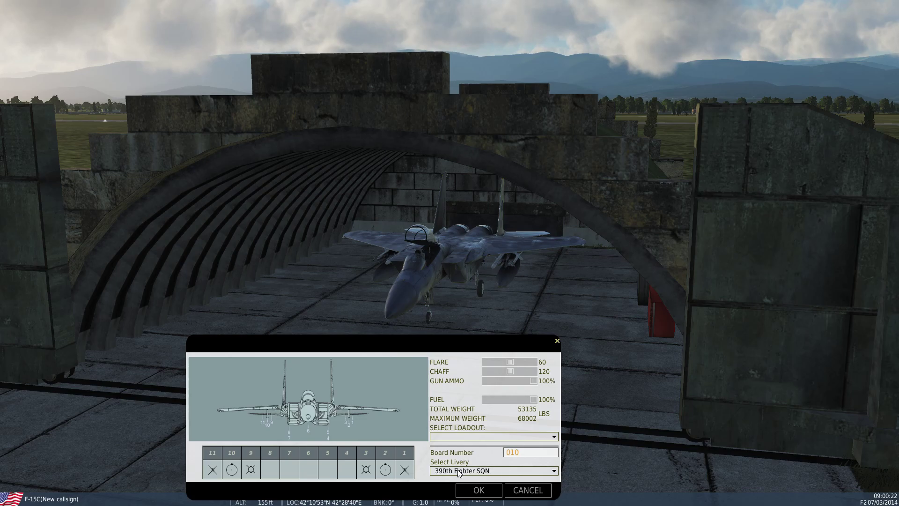
{"action": "scroll", "coordinate": [458, 472], "scroll_direction": "down", "scroll_amount": 1}
{"action": "scroll", "coordinate": [458, 473], "scroll_direction": "down", "scroll_amount": 2}
{"action": "scroll", "coordinate": [458, 472], "scroll_direction": "down", "scroll_amount": 1}
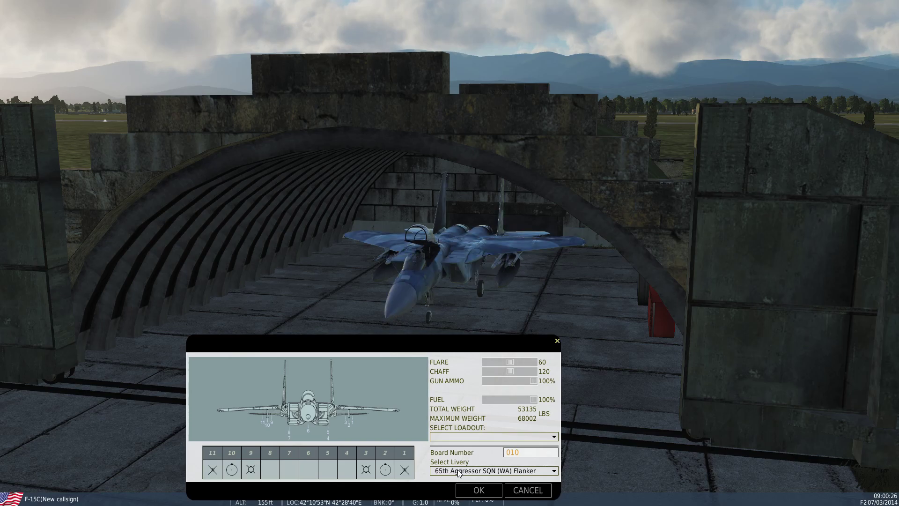
{"action": "scroll", "coordinate": [458, 472], "scroll_direction": "down", "scroll_amount": 1}
{"action": "scroll", "coordinate": [458, 472], "scroll_direction": "down", "scroll_amount": 1}
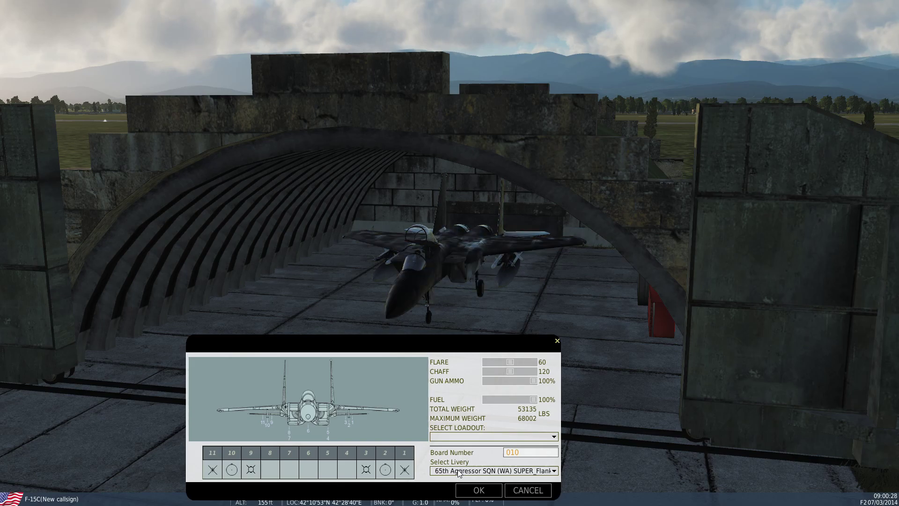
{"action": "scroll", "coordinate": [459, 472], "scroll_direction": "down", "scroll_amount": 2}
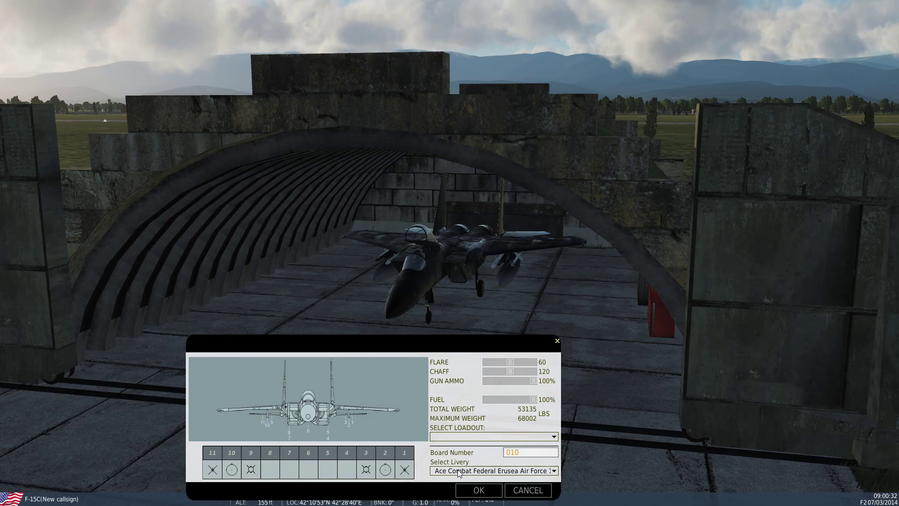
{"action": "scroll", "coordinate": [459, 472], "scroll_direction": "down", "scroll_amount": 1}
{"action": "left_click", "coordinate": [478, 490]}
{"action": "key", "text": "F1"}
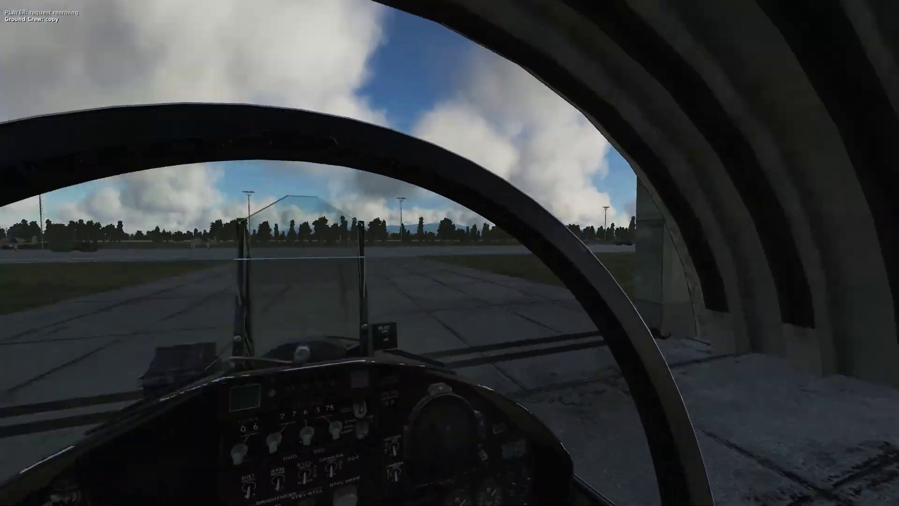
{"action": "key", "text": "F2"}
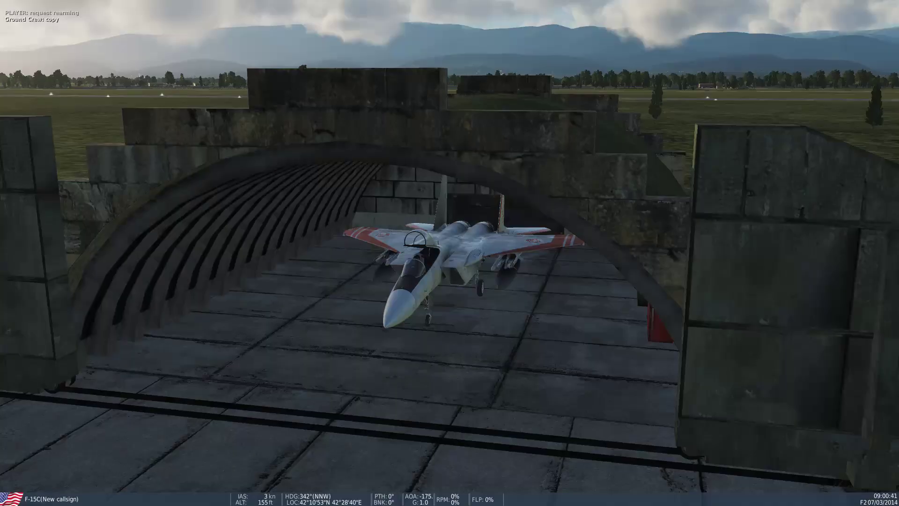